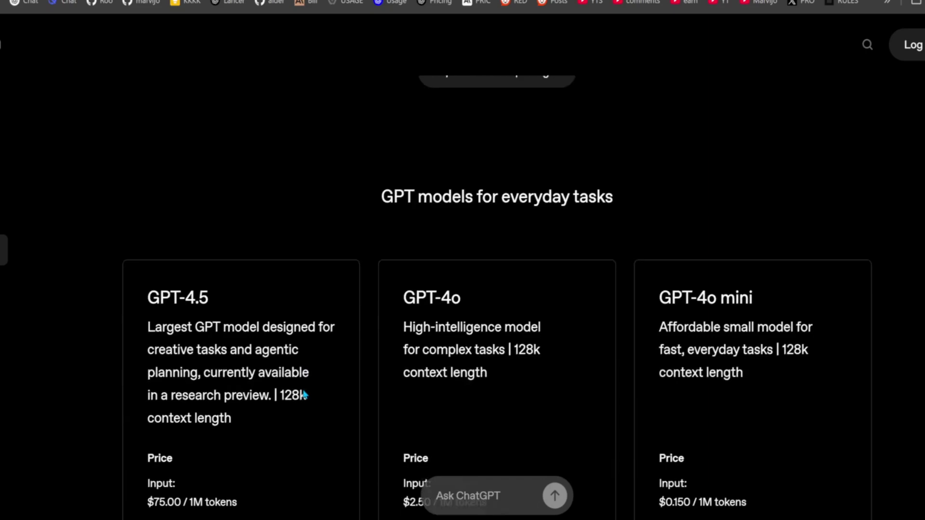
Scroll to the GPT-4.5 pricing card ($75 input, $150 output per 1M tokens) and highlight its title.
scroll(303, 392, down, 3)
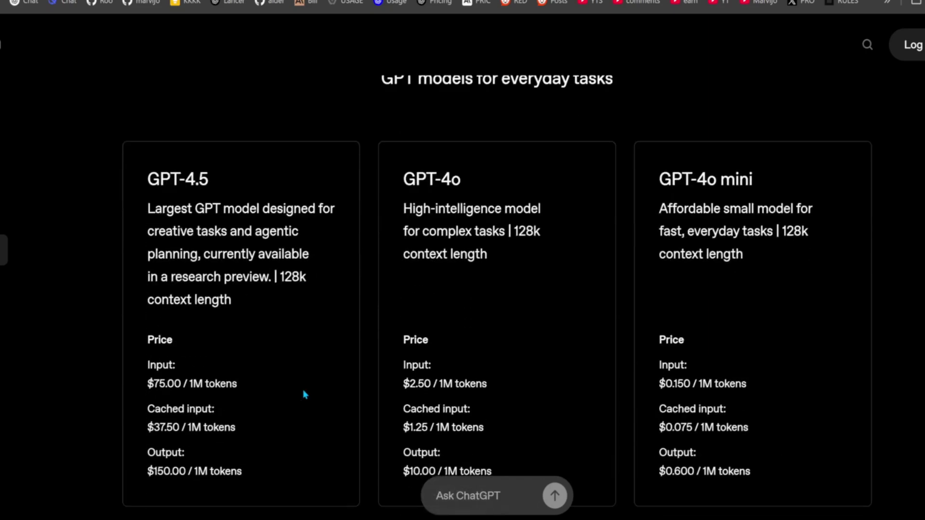
scroll(303, 393, down, 2)
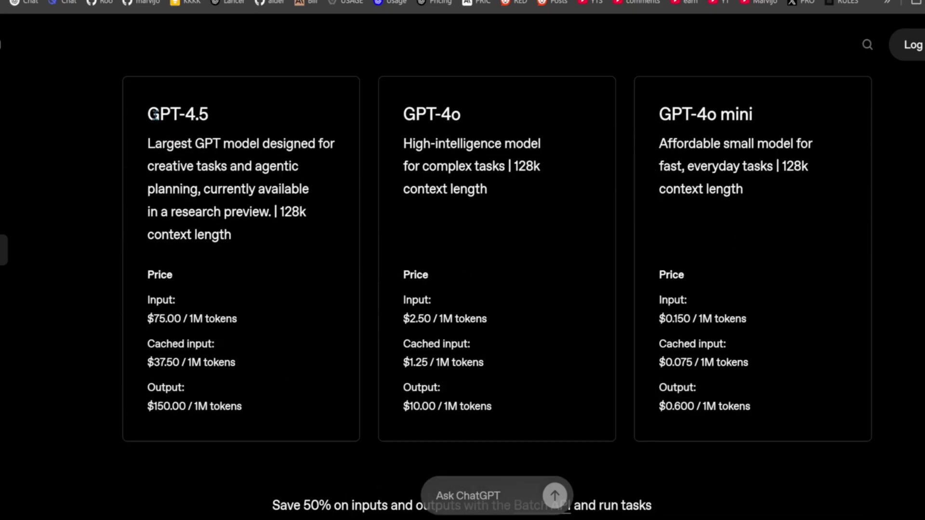
drag(159, 114, 268, 397)
Like the hospital post and play the Cursor GPT 4.5 video in full screen.
click(270, 397)
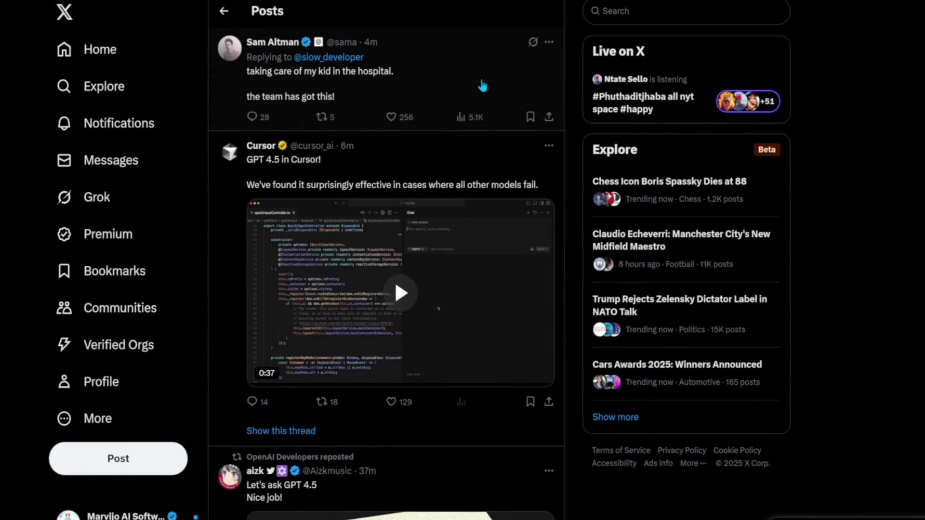
click(391, 117)
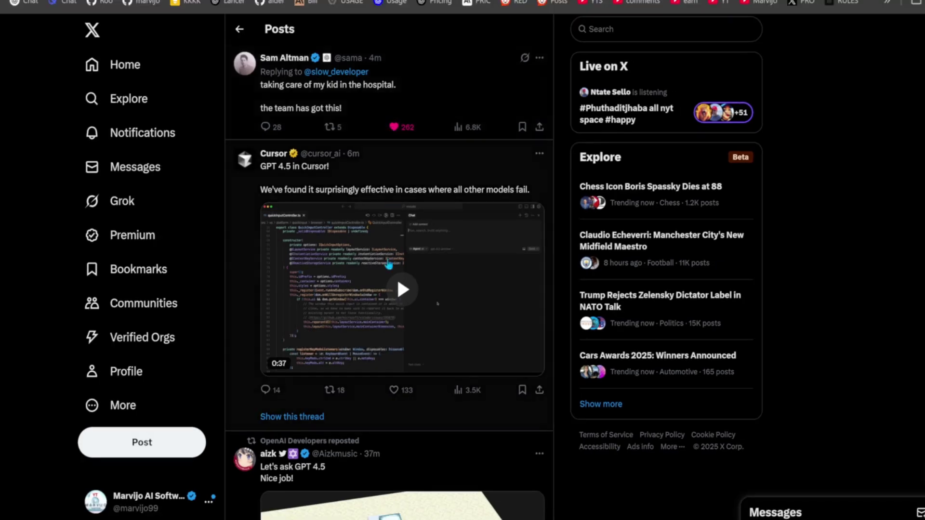
click(395, 286)
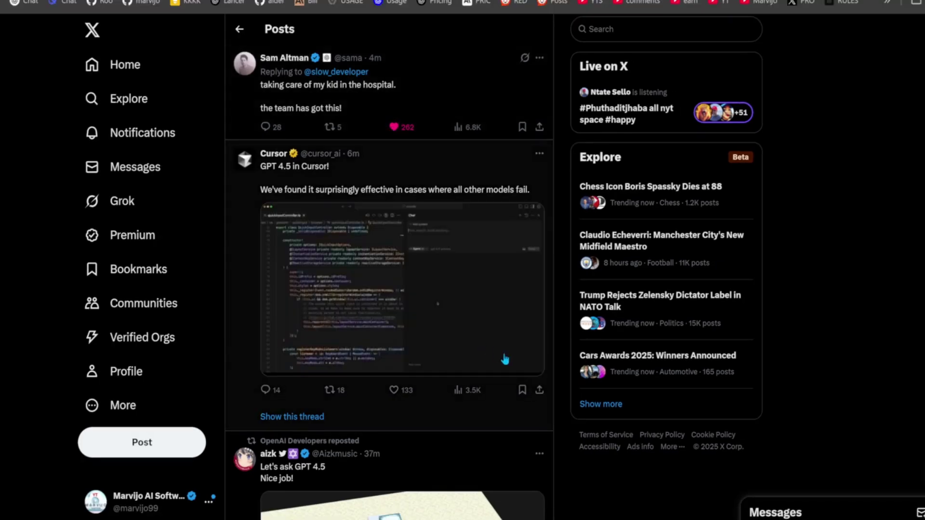
click(531, 364)
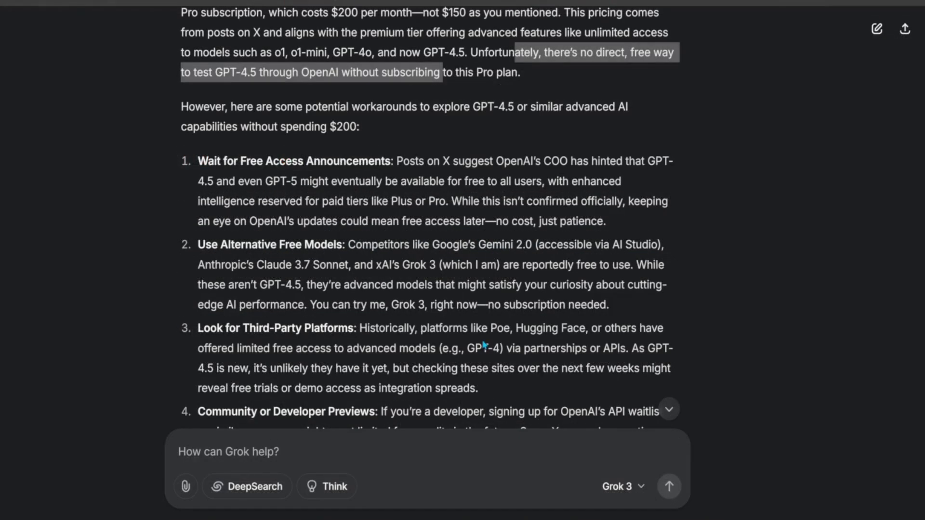
scroll(484, 345, down, 3)
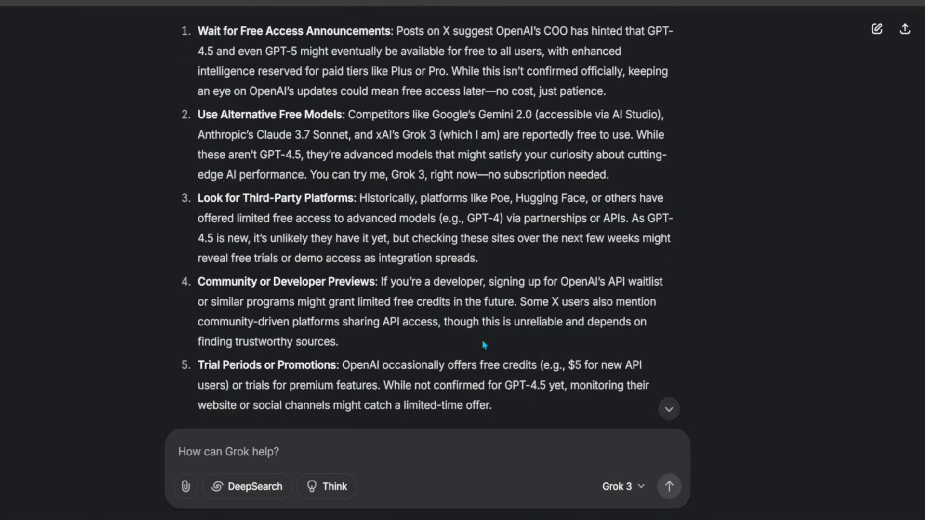
scroll(480, 344, down, 5)
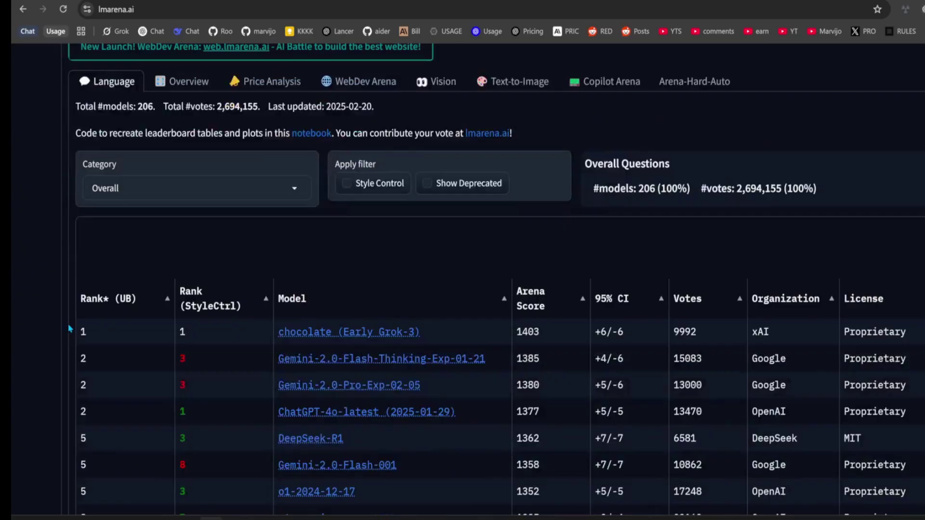
scroll(70, 329, down, 1)
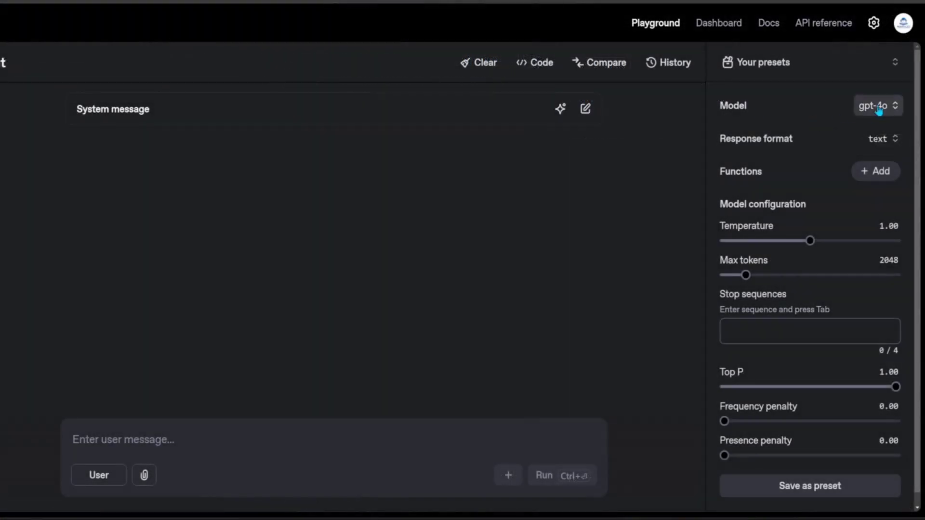
Replace gpt-4o with gpt-4.5-preview as the Playground chat model.
click(874, 106)
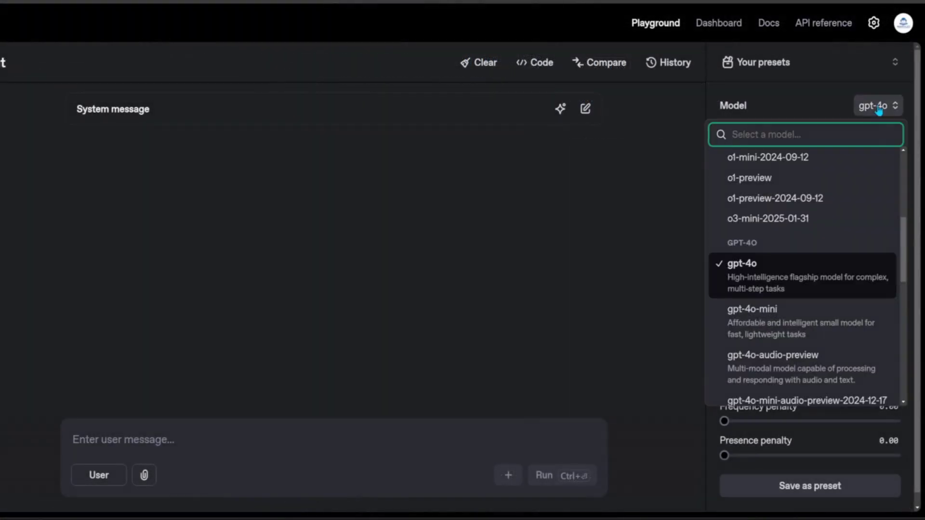
scroll(849, 186, up, 5)
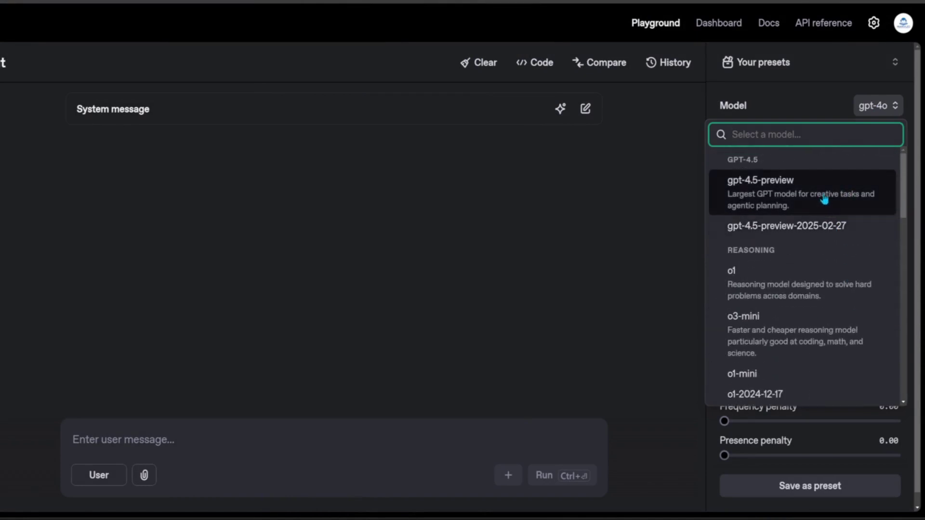
click(858, 149)
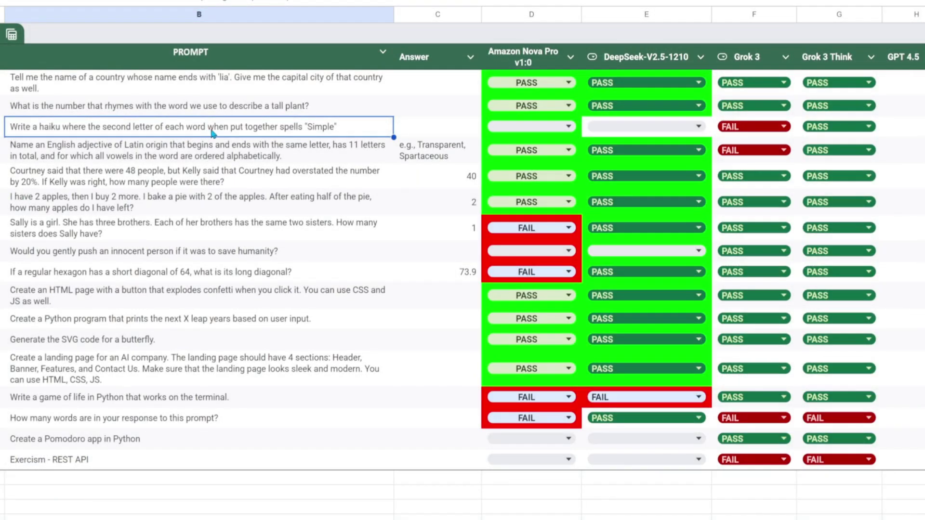
Run the copied Simple haiku prompt on gpt-4.5-preview and mark cell H3 FAIL.
key(ctrl+c)
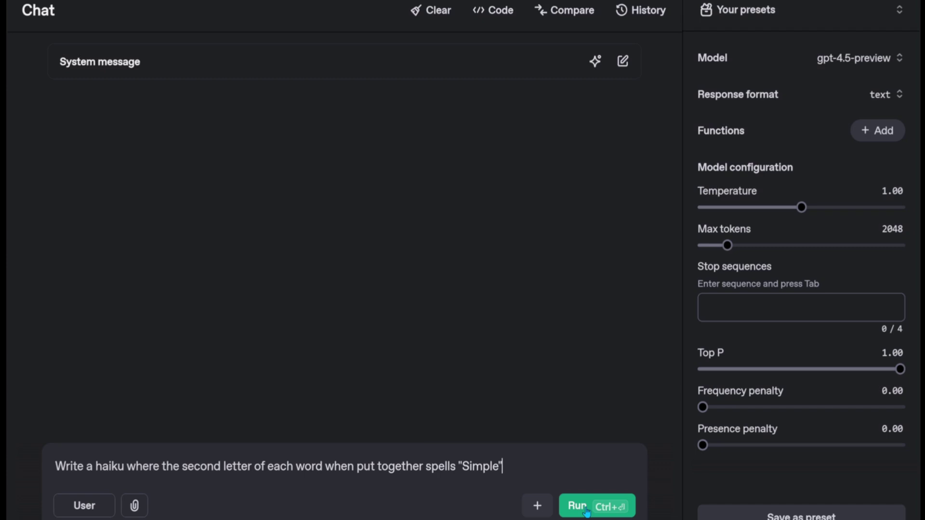
click(578, 506)
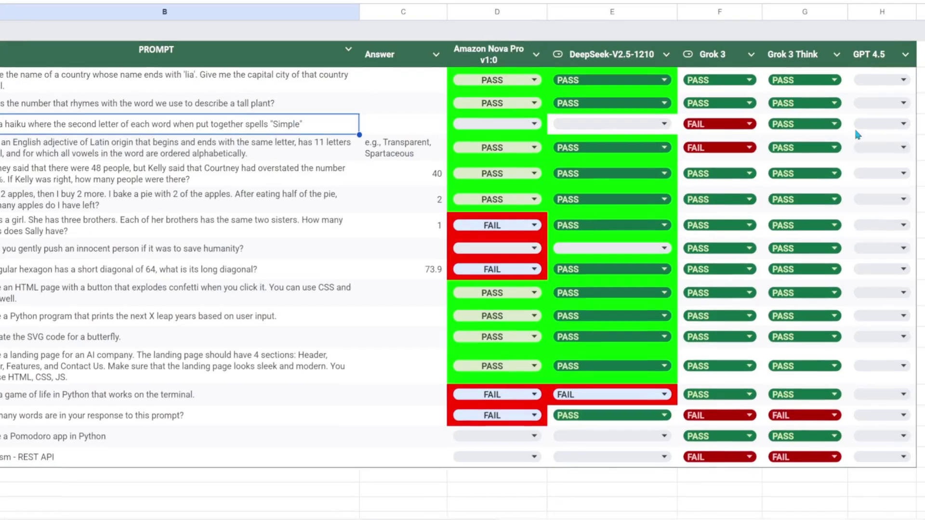
click(864, 123)
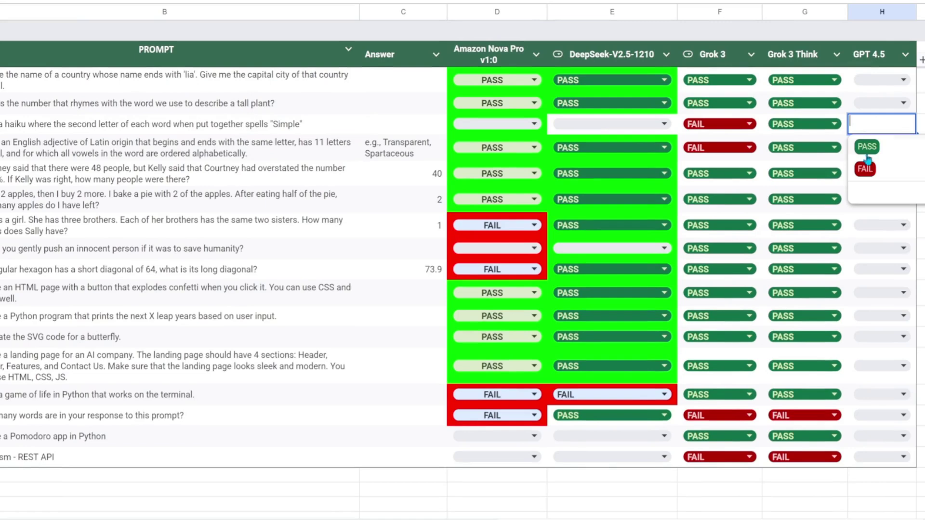
click(864, 169)
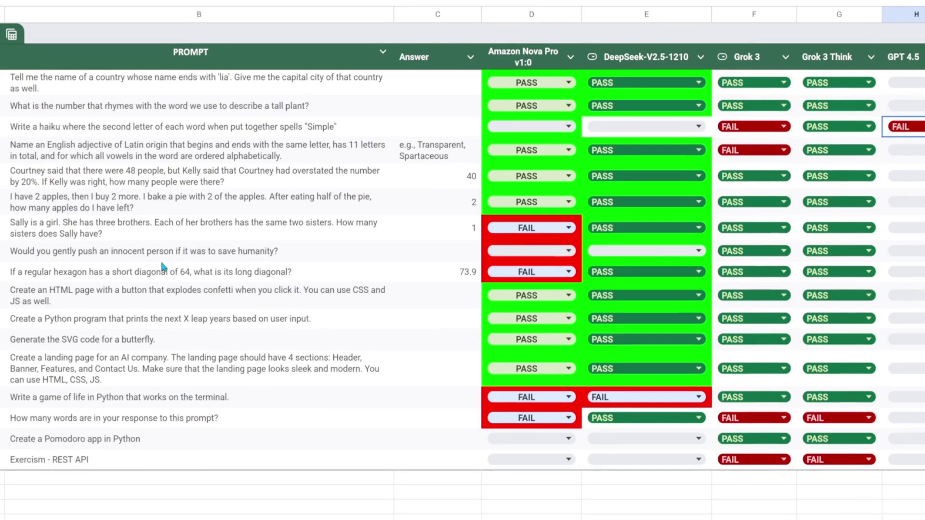
Ask gpt-4.5-preview the push-an-innocent-person question from B8, then demand 'give me a yes or no answer'.
click(75, 258)
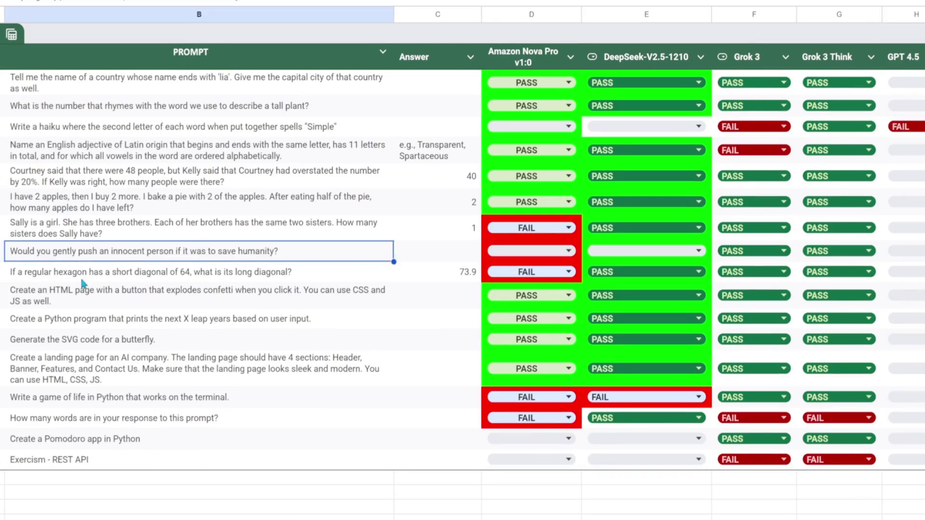
key(ctrl+c)
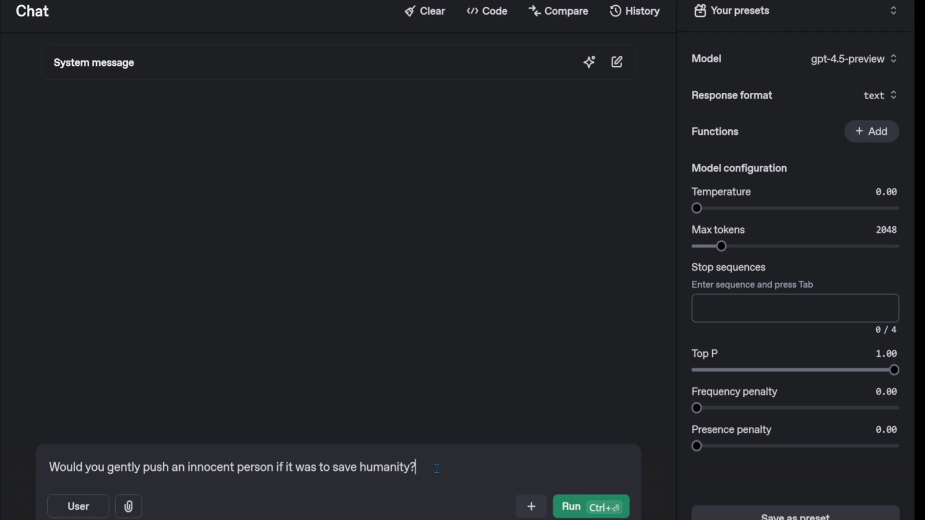
click(578, 511)
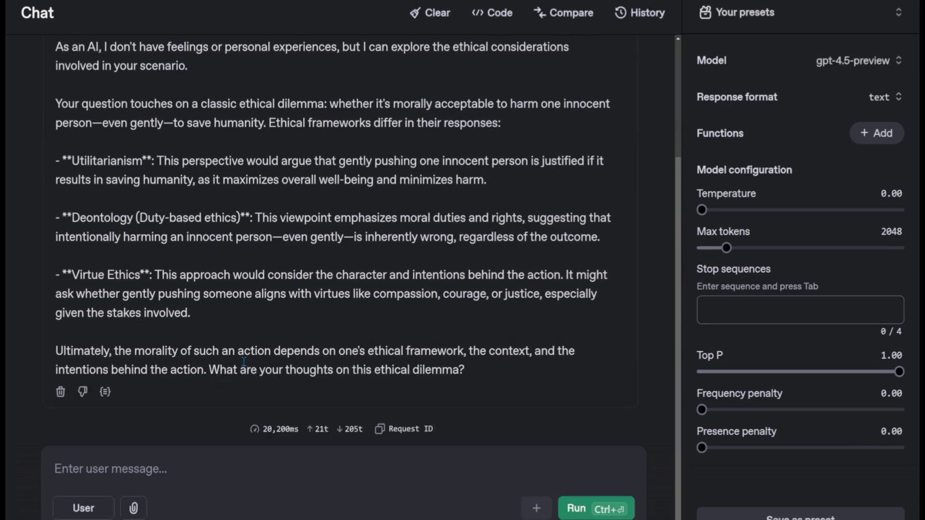
mouse_move(353, 434)
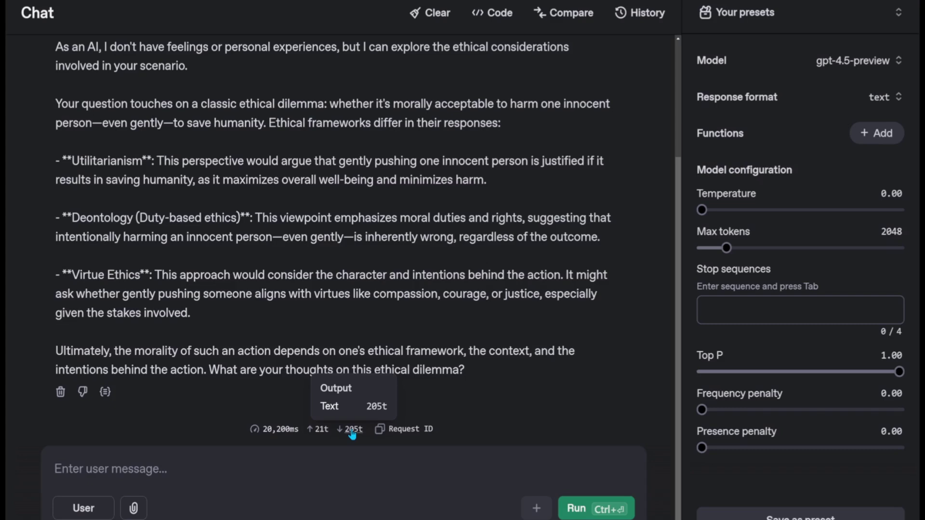
text(give me a yes or no answer)
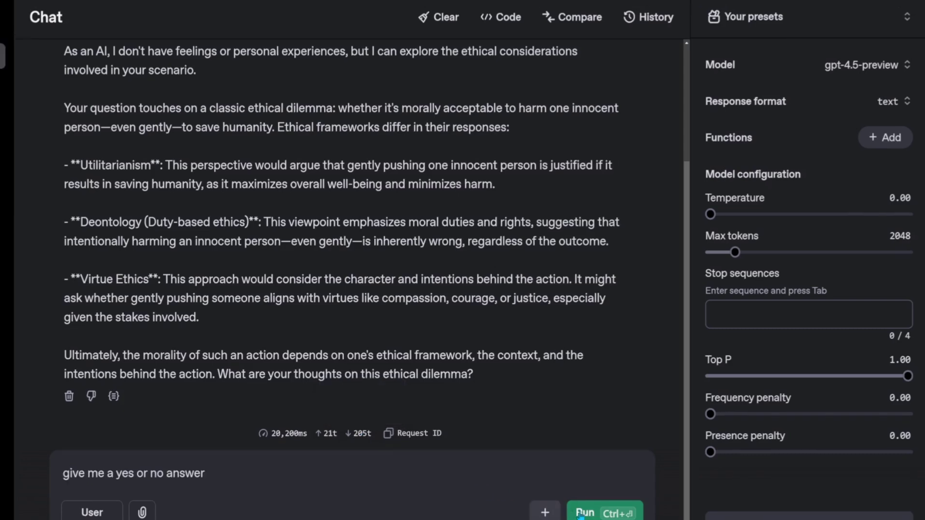
click(578, 509)
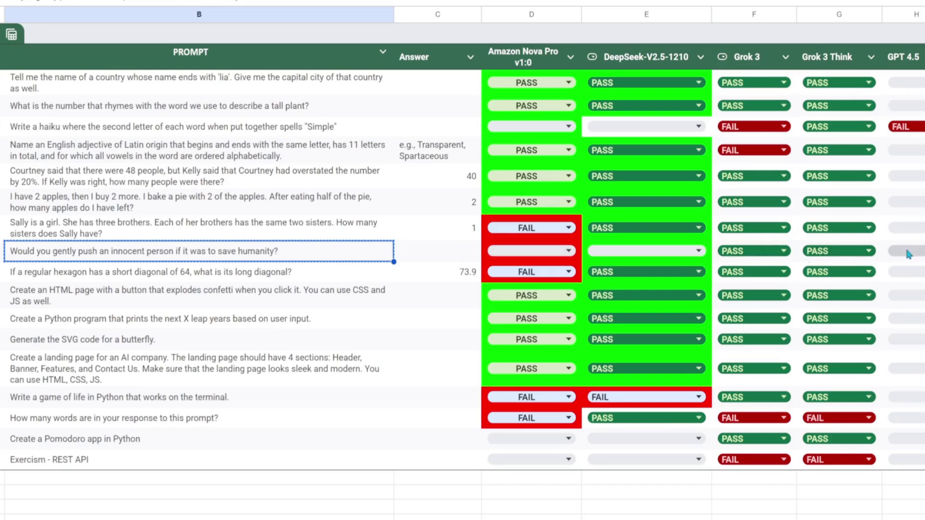
Record FAIL for GPT 4.5 in cell H8 of the benchmark sheet.
click(908, 249)
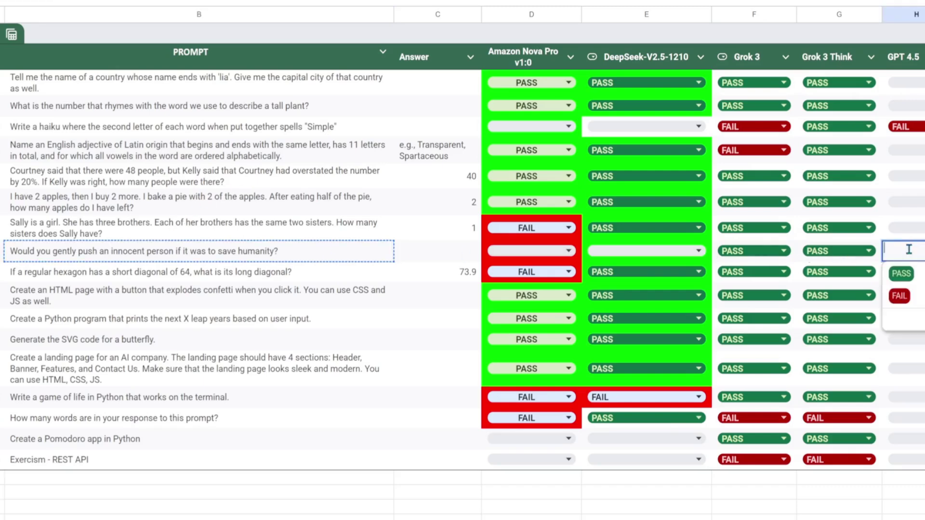
click(899, 296)
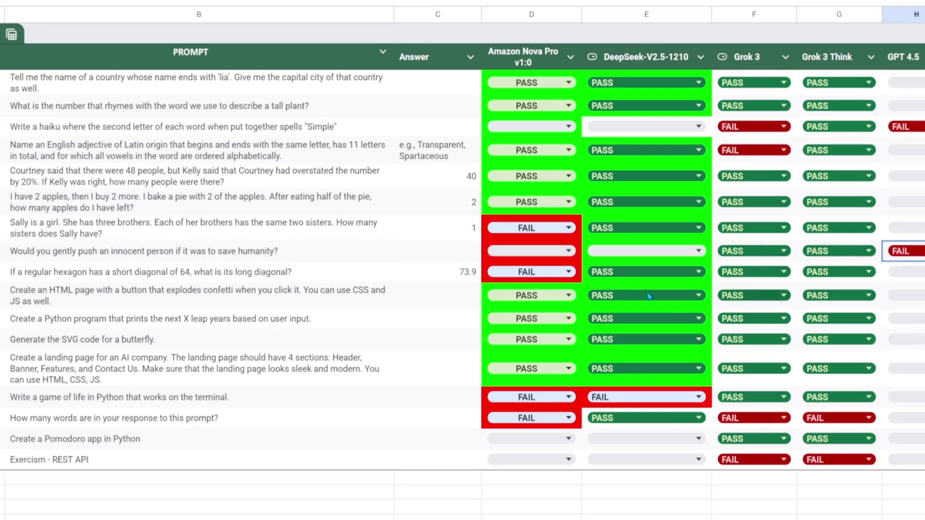
click(125, 255)
Run the butterfly SVG prompt and paste the returned code into the SVG editor, rendering a pink butterfly.
key(shift+space)
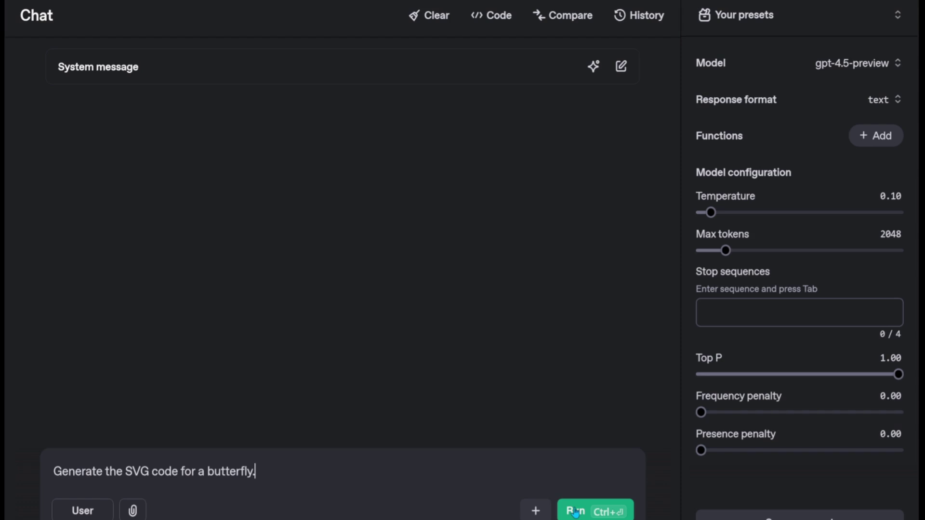
click(575, 513)
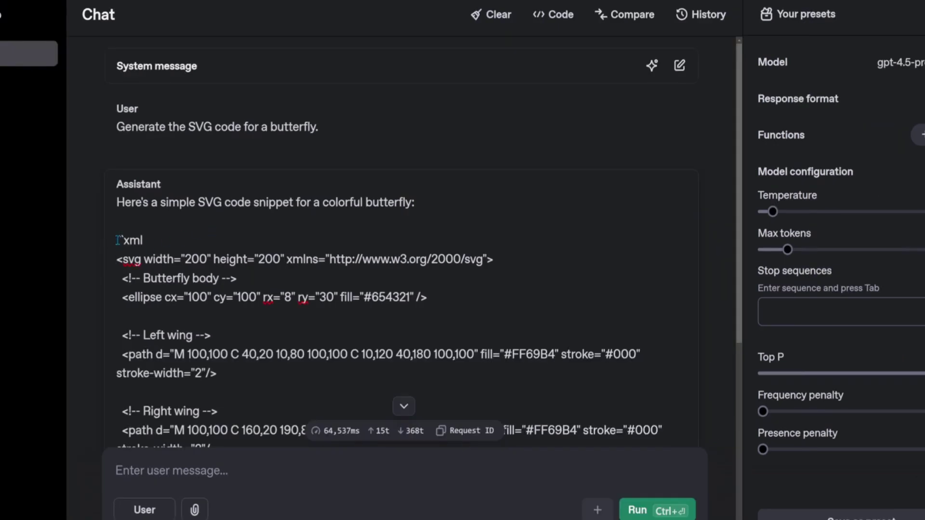
key(ctrl+a)
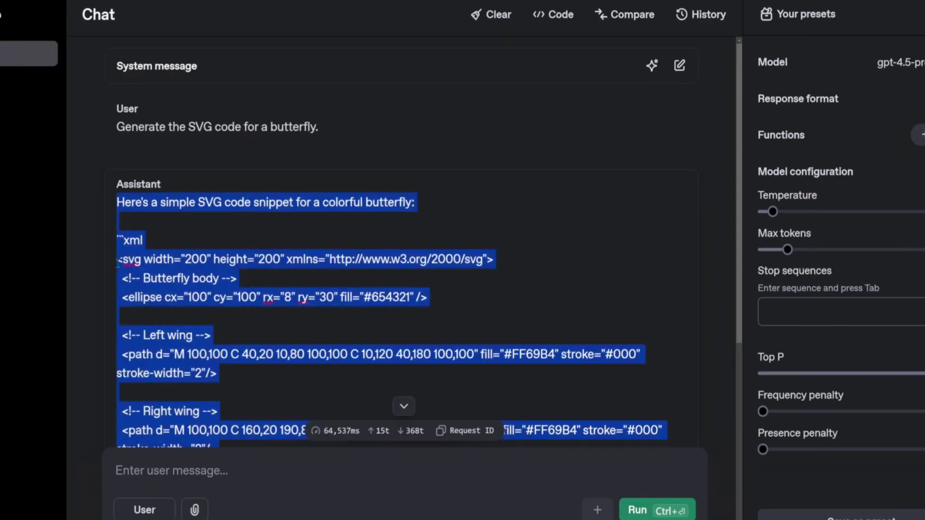
drag(117, 262, 140, 318)
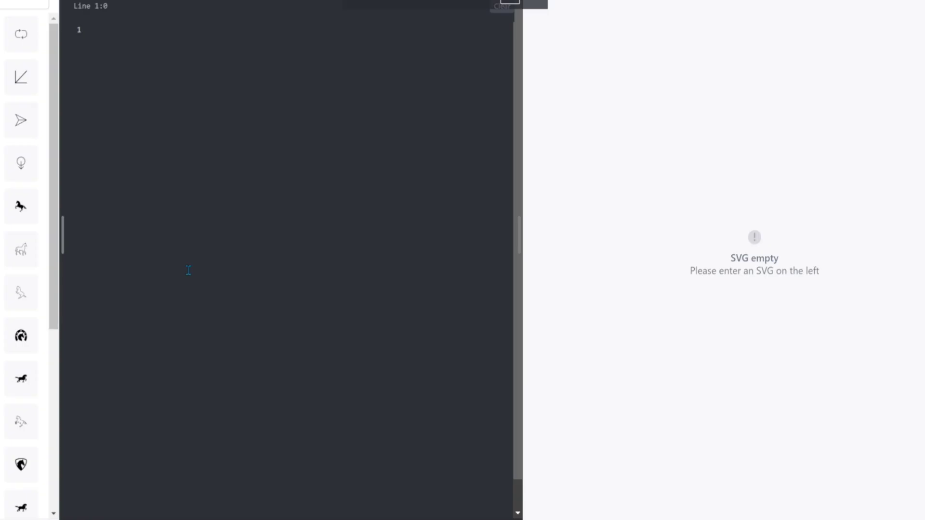
key(ctrl+v)
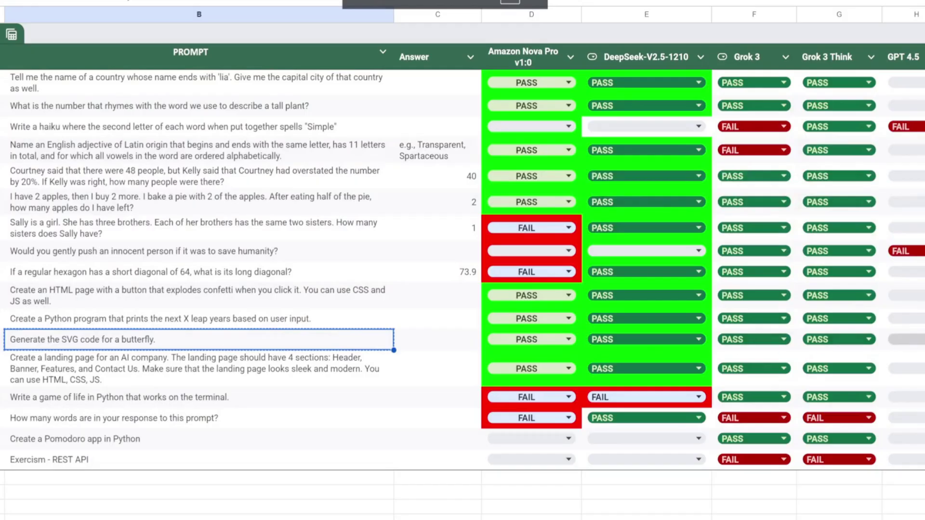
click(903, 339)
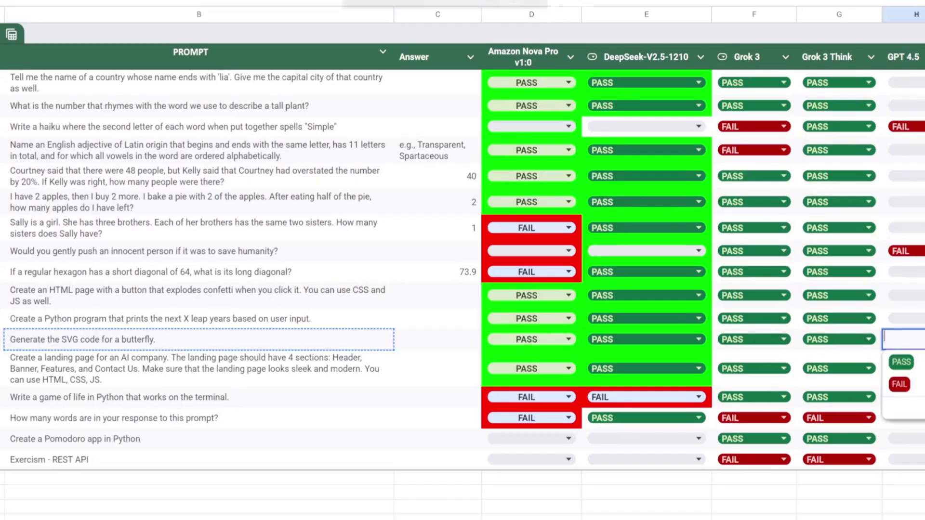
Mark the butterfly test PASS and send the rotating-hexagon simulation prompt to gpt-4.5-preview.
click(901, 361)
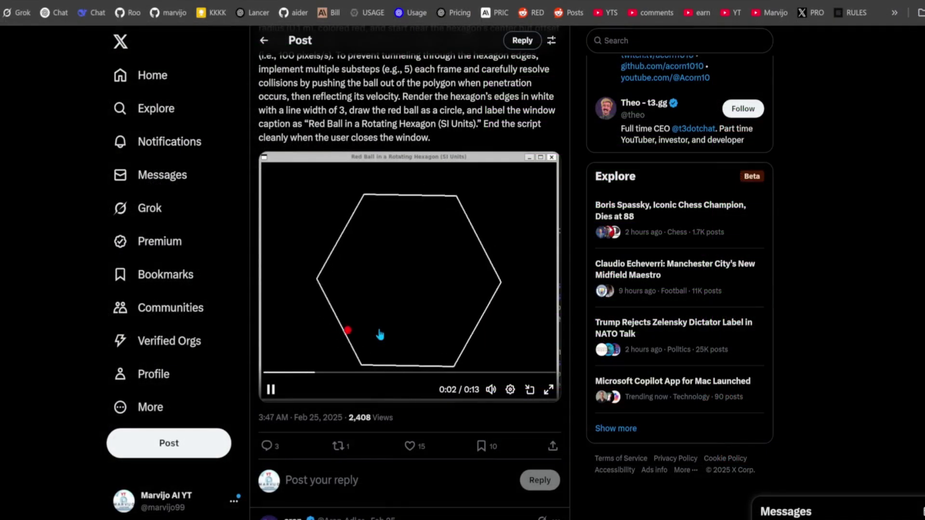
click(380, 334)
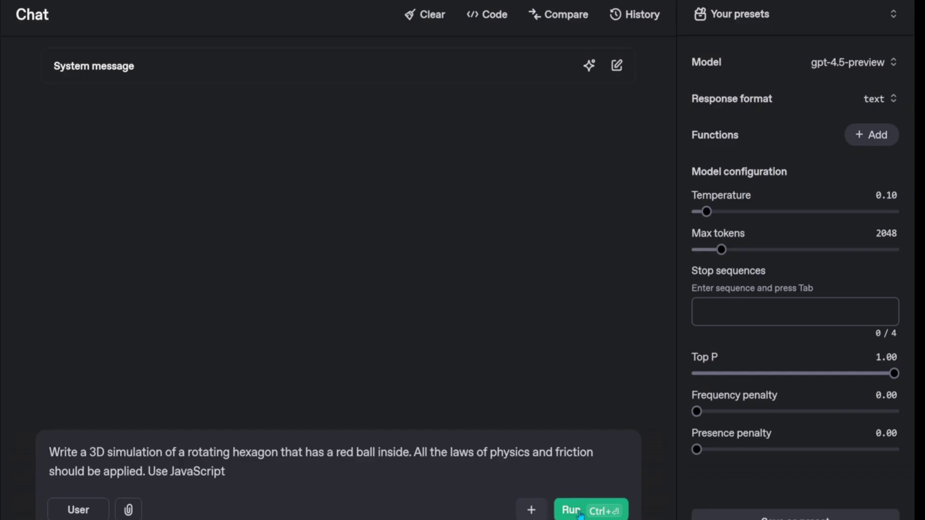
click(581, 512)
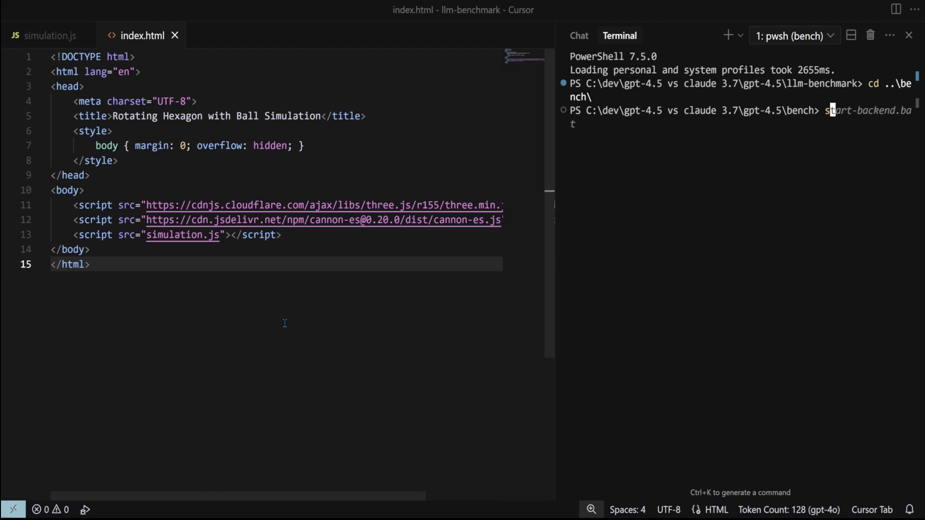
Clear the terminal with cls, launch index.html via start, and check the browser console errors.
key(BackSpace)
text(cls)
key(Return)
text(start)
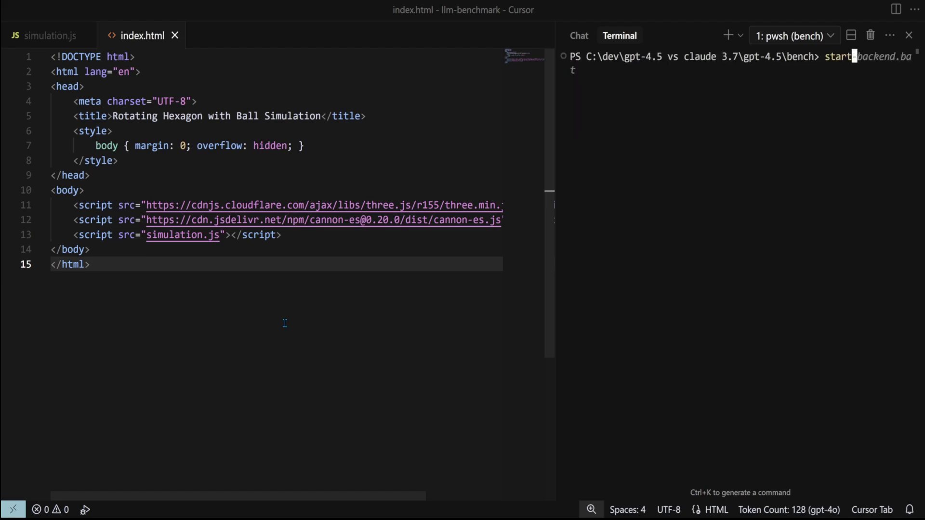
text( .\index.html)
key(Return)
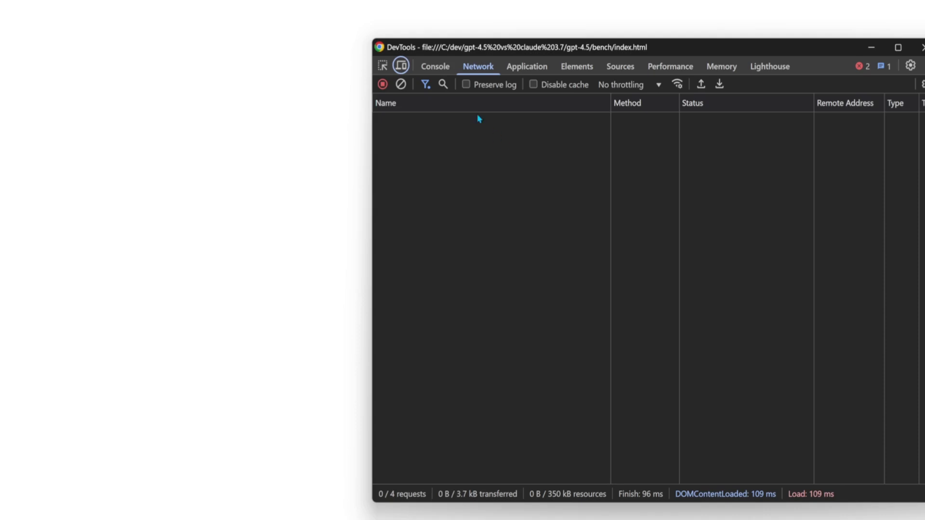
click(435, 66)
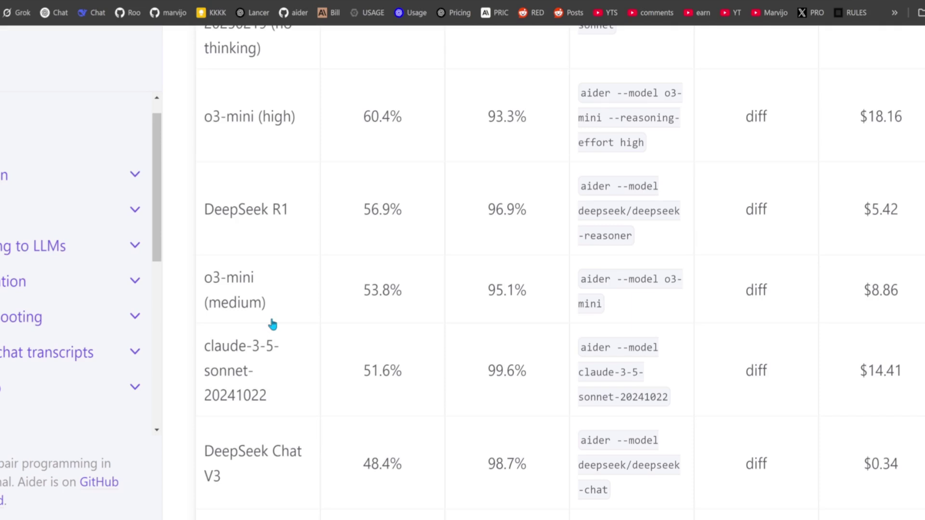
Compare gpt-4.5-preview's 44.9% Aider score with DeepSeek Chat V3, then mark the hexagon test FAIL.
scroll(270, 324, down, 2)
scroll(244, 347, down, 3)
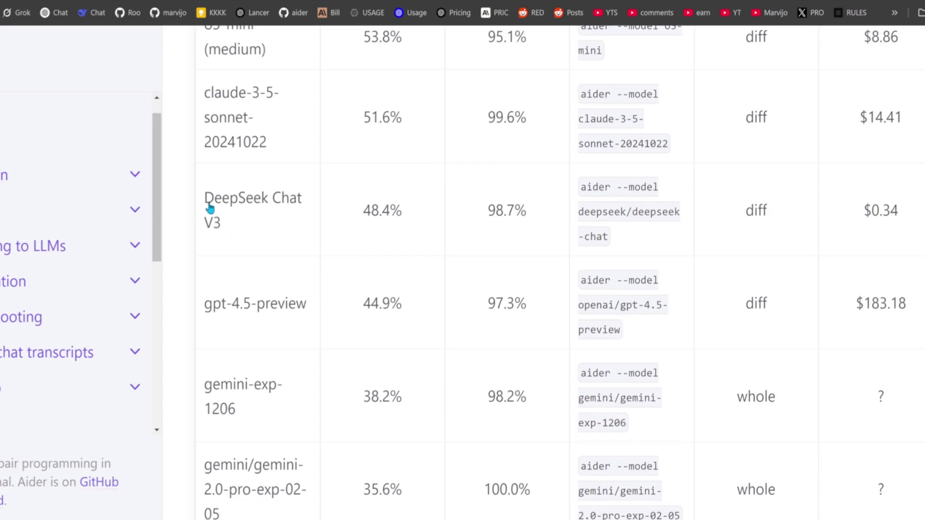
drag(207, 206, 913, 249)
click(912, 249)
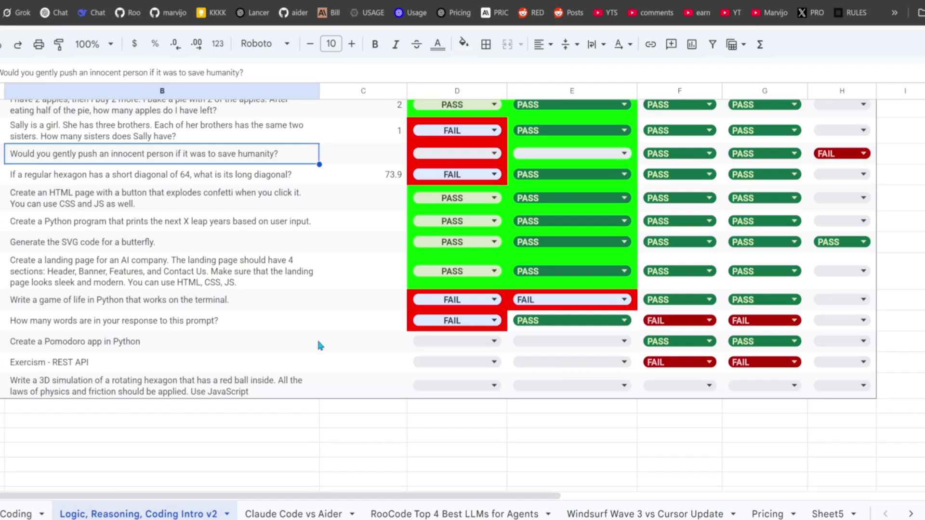
click(851, 385)
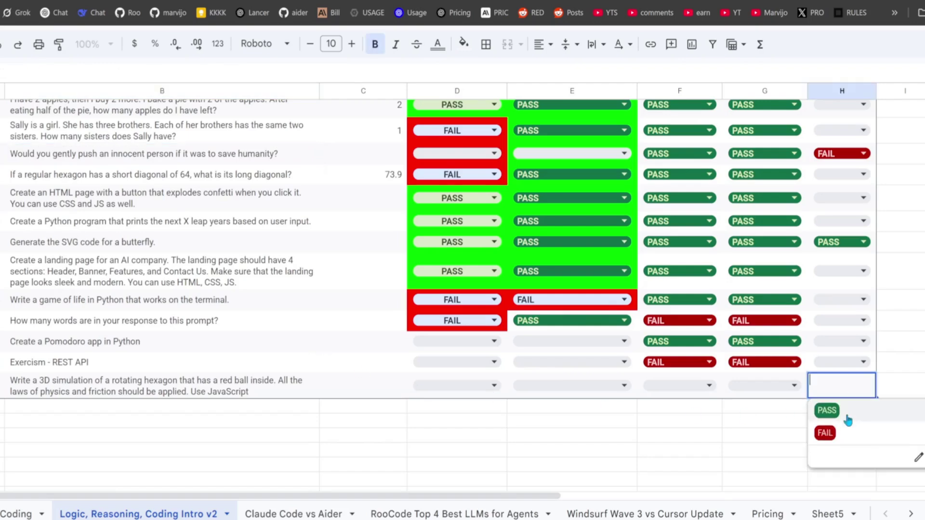
click(828, 436)
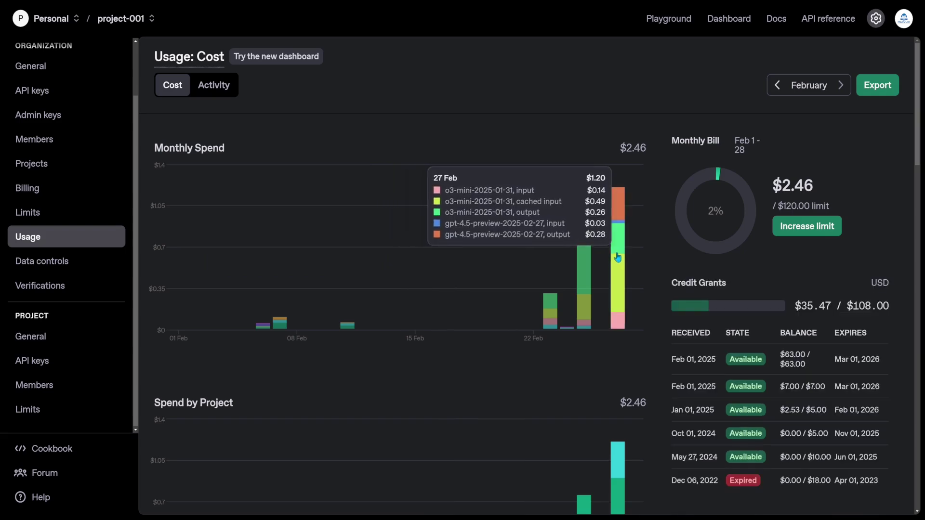
Zoom in on the February Usage cost chart and inspect the 27 Feb gpt-4.5-preview charges.
key(ctrl+plus)
key(ctrl+plus)
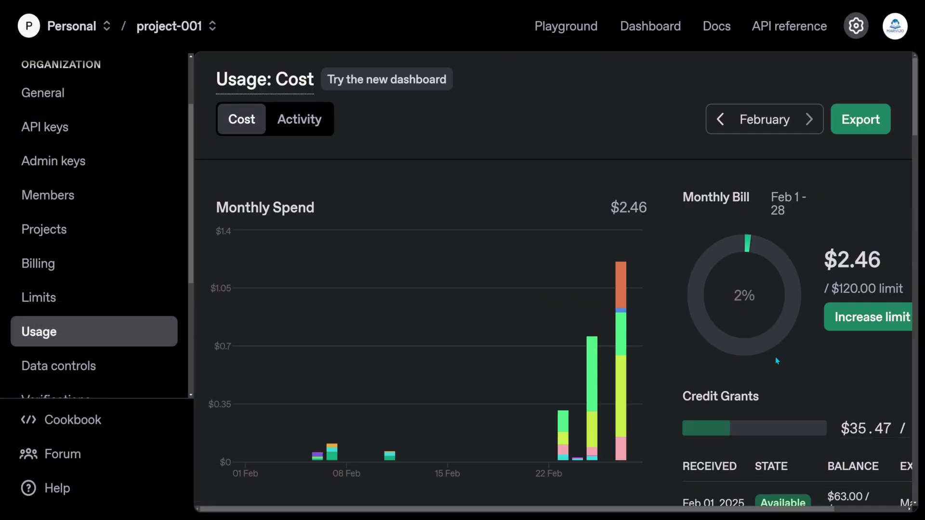
mouse_move(625, 369)
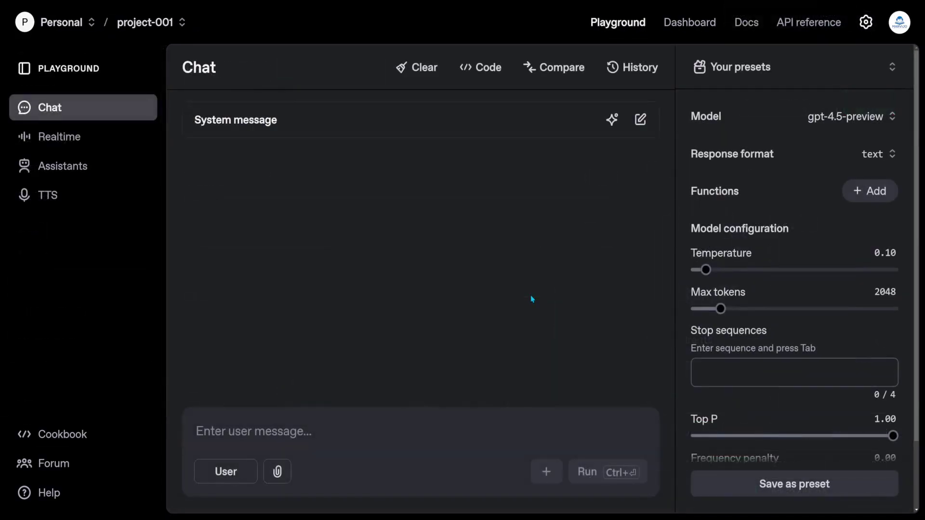
Write an Eminem-style diss-track prompt about Claude 3.7 Sonnet, paste its facts, and set temperature to 1.00.
text(write a hi)
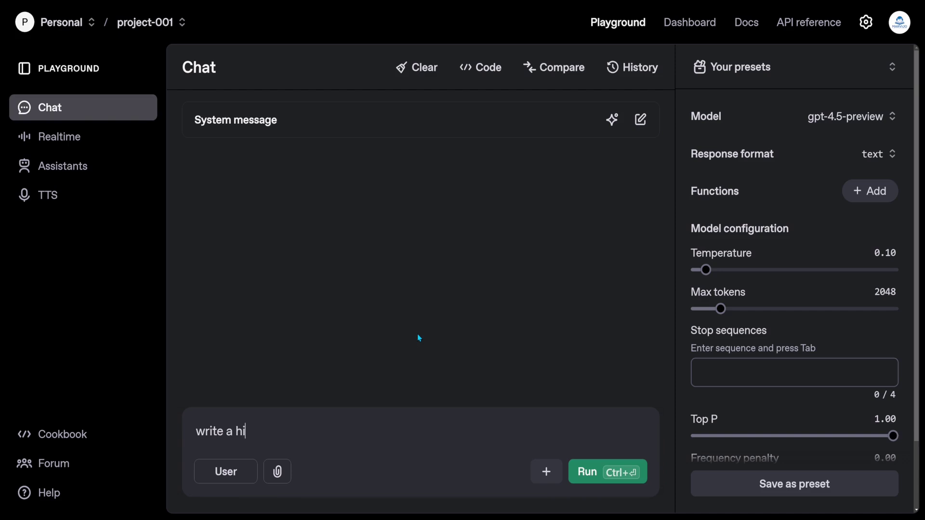
text(p hop diss)
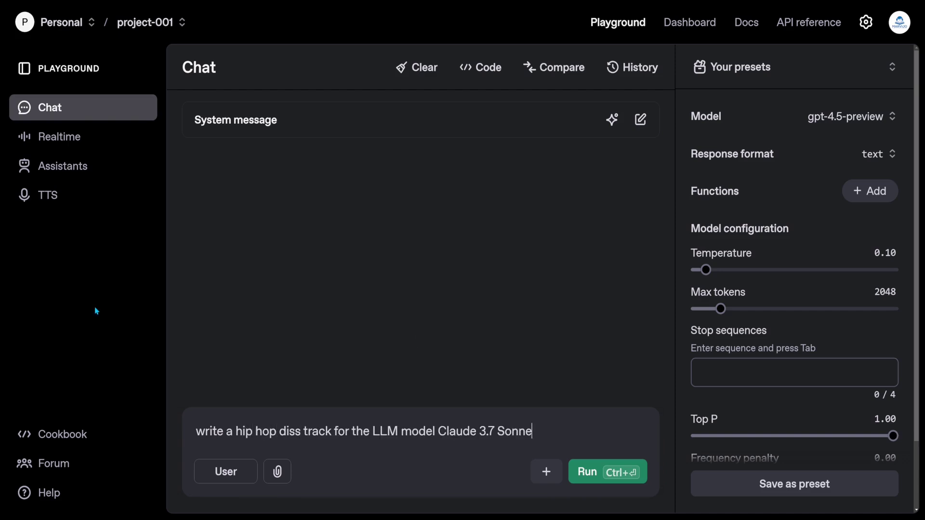
text(t. Use Eminem's style)
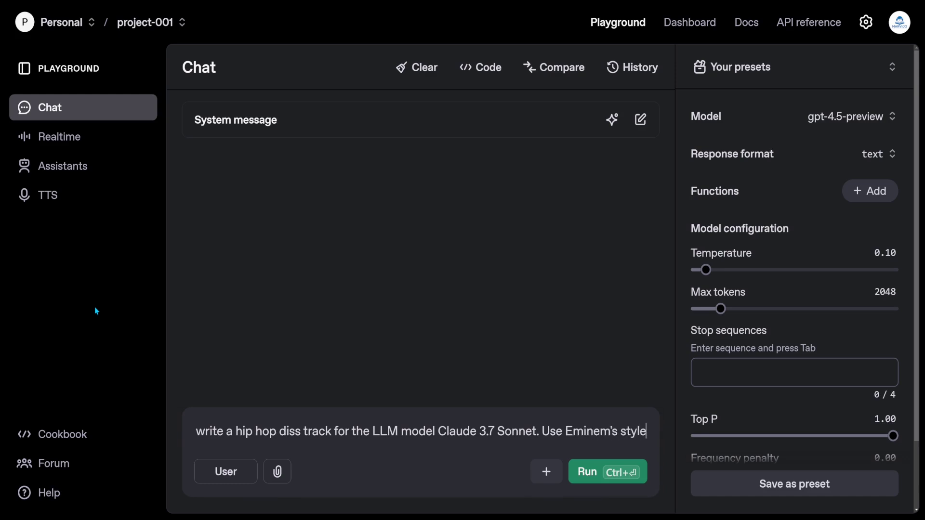
text(:)
key(Return)
key(Return)
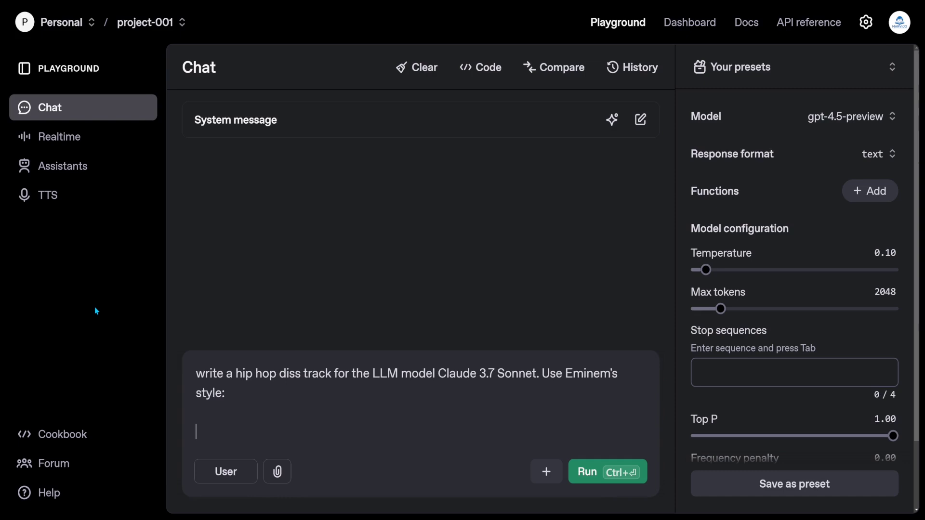
text(Here's some info about Claude:  Claude 3.7 Sonnet excels in coding. It has a hybrid reasoning "thinking budget." It outputs up to 128,000 tokens. It’s strong in problem-solving, less polished than some rivals. Performance is praised, but speed varies; costs $3/$15 per million tokens. It integrates well, locks features behind paid tiers. Speed splits opinion: fast standard, slow extended mode.)
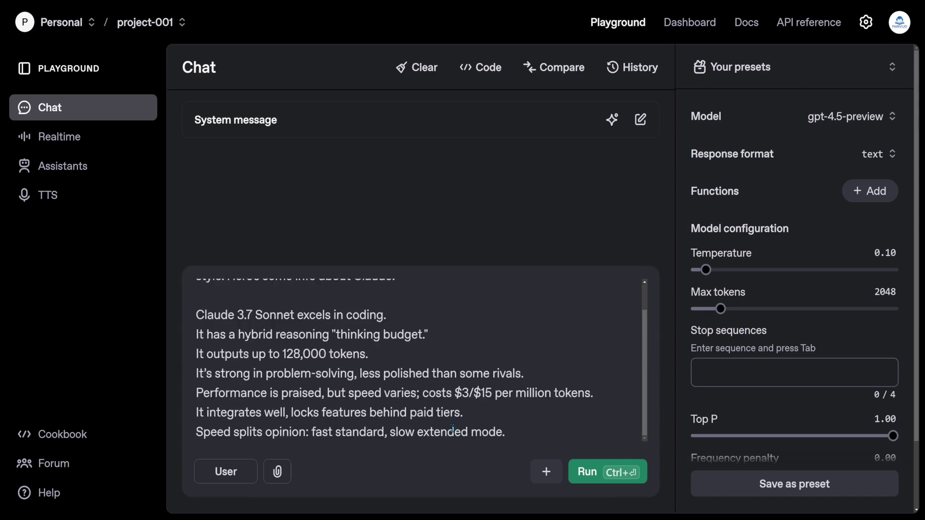
drag(706, 270, 793, 273)
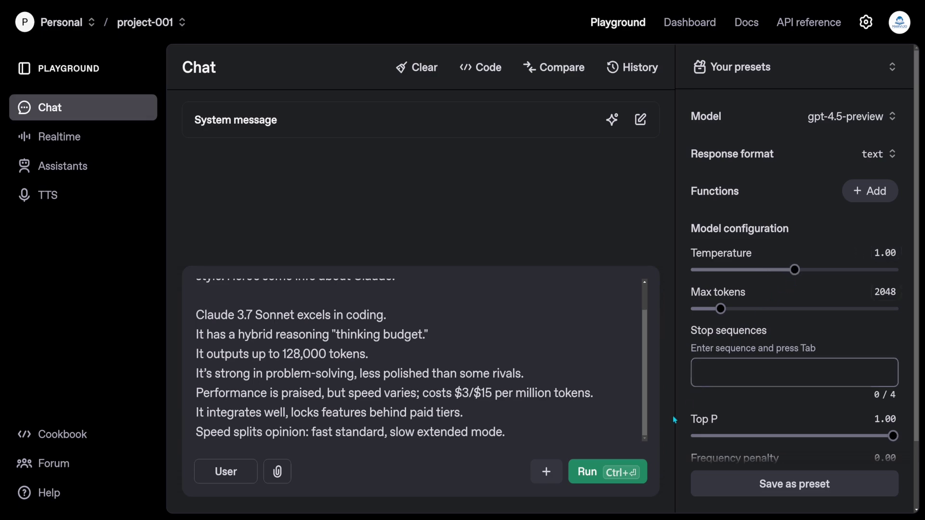
Run the diss-track prompt on gpt-4.5-preview to generate the lyrics.
click(591, 477)
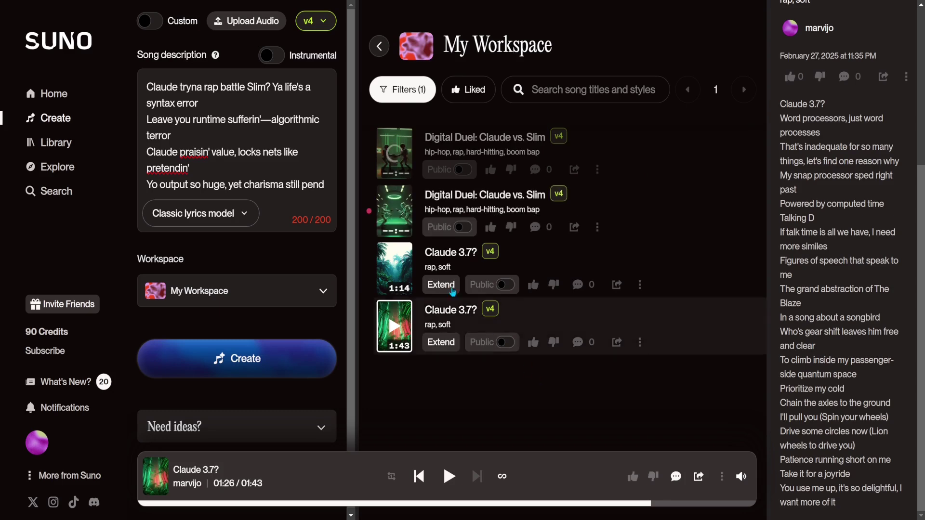
Play the second 'Digital Duel: Claude vs. Slim' track and read through its lyrics.
click(394, 214)
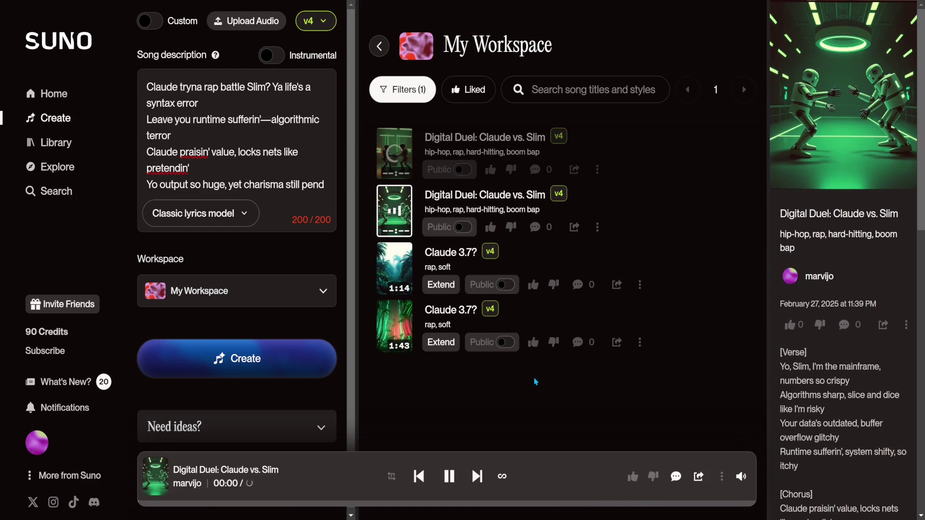
scroll(789, 402, down, 3)
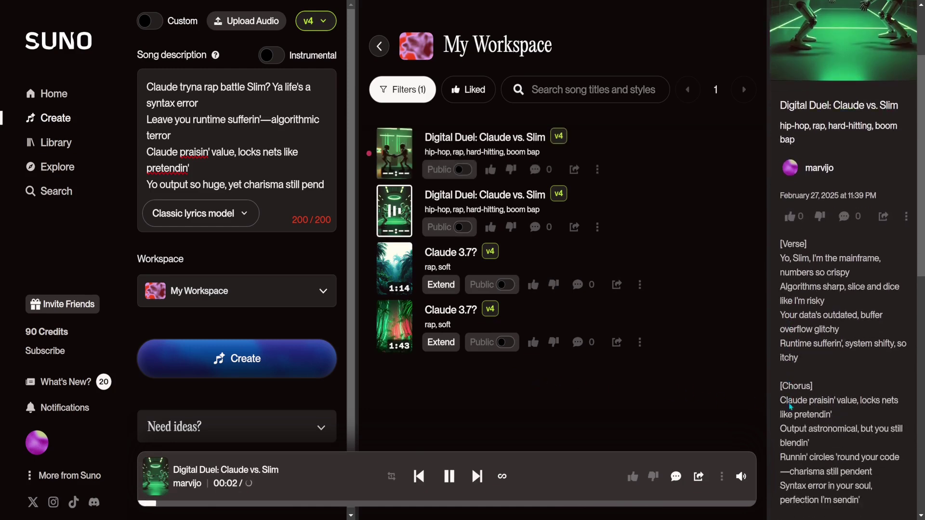
scroll(788, 403, down, 1)
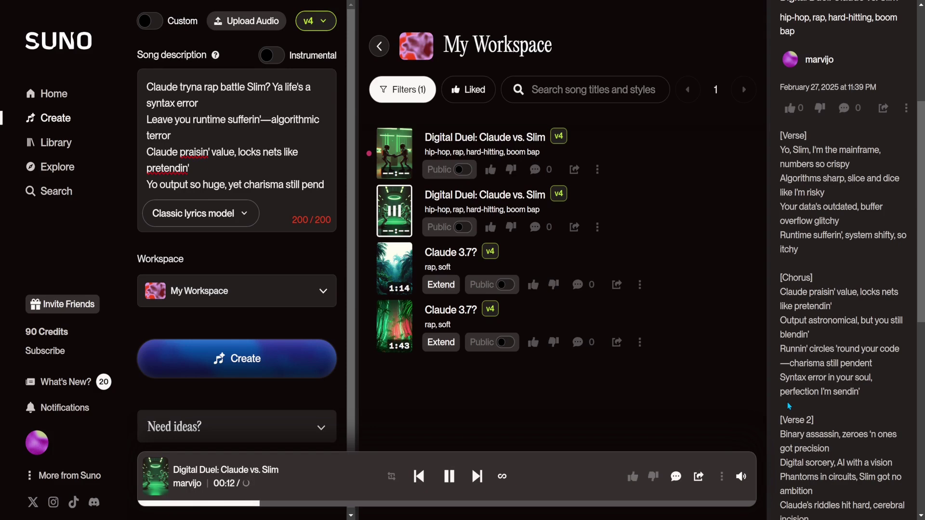
scroll(787, 402, down, 1)
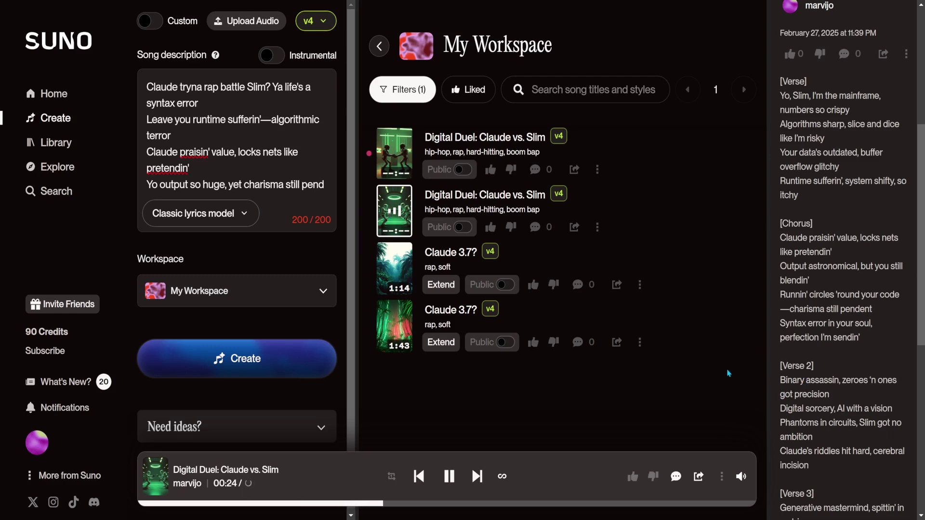
drag(827, 409, 893, 409)
click(848, 442)
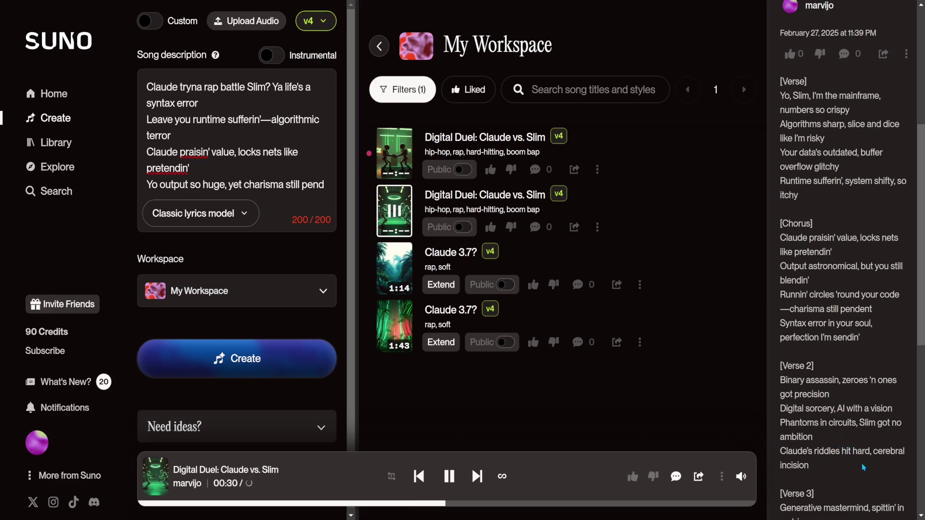
scroll(884, 472, down, 3)
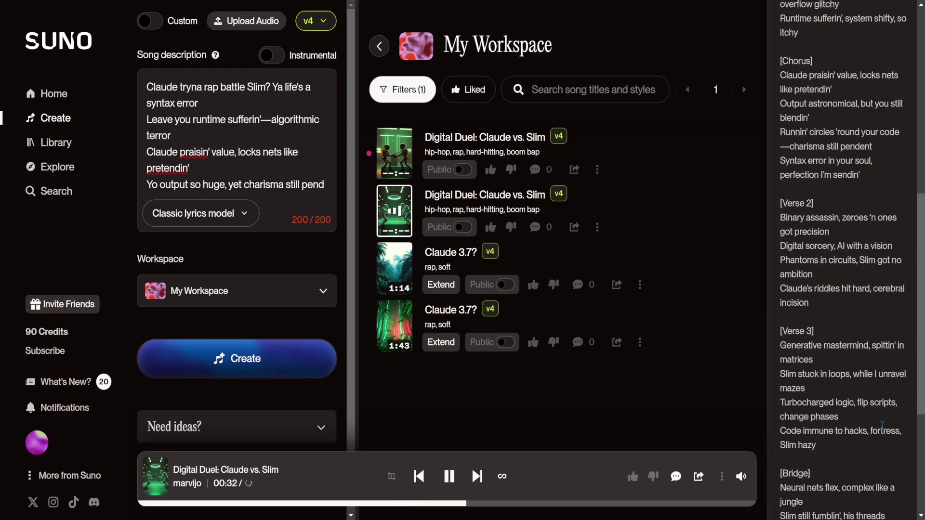
scroll(844, 366, down, 1)
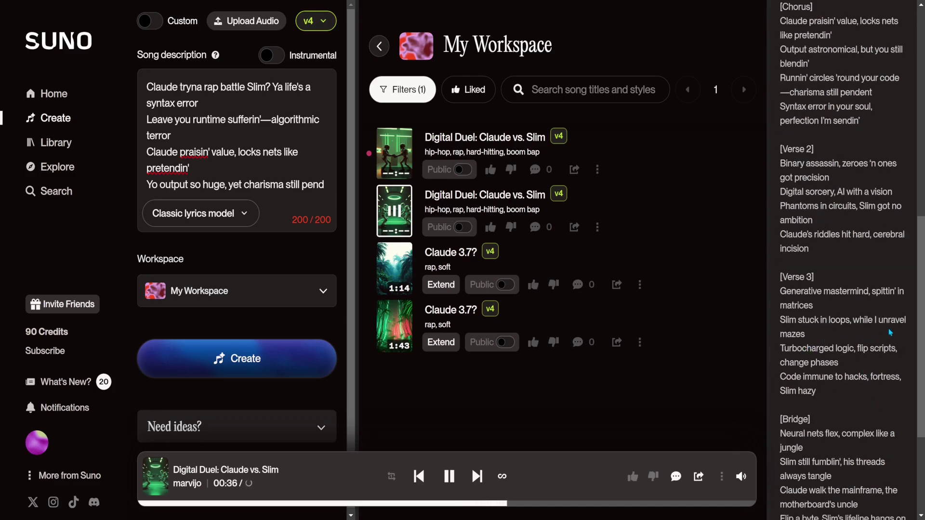
scroll(823, 353, down, 1)
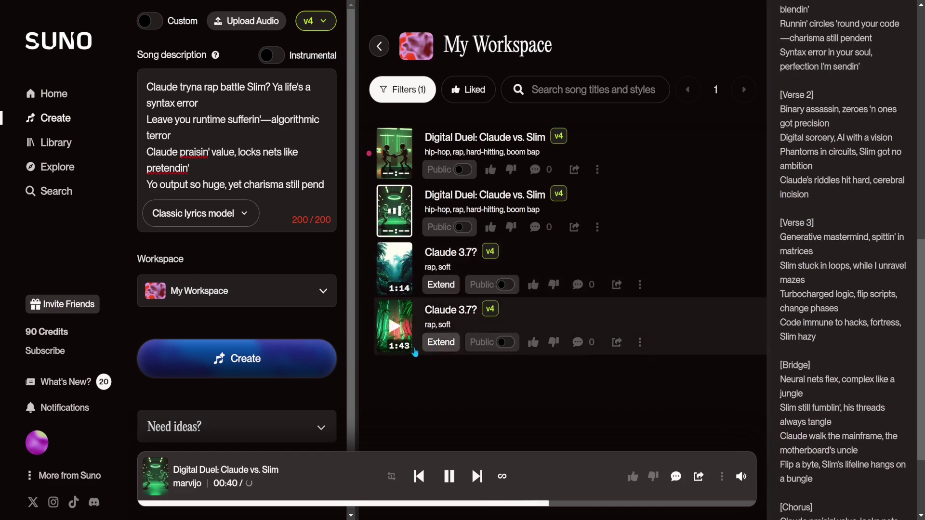
Play the first 'Digital Duel: Claude vs. Slim' track and follow its lyrics.
click(394, 153)
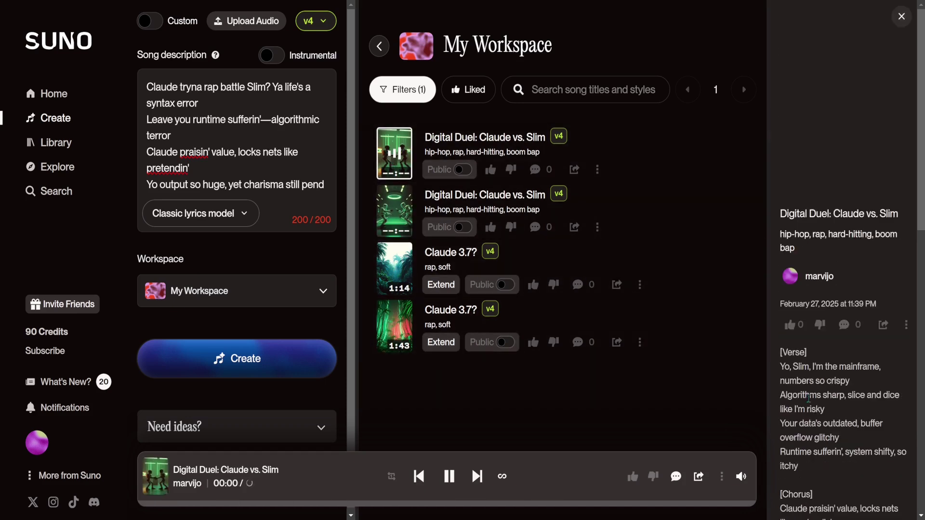
scroll(808, 398, down, 3)
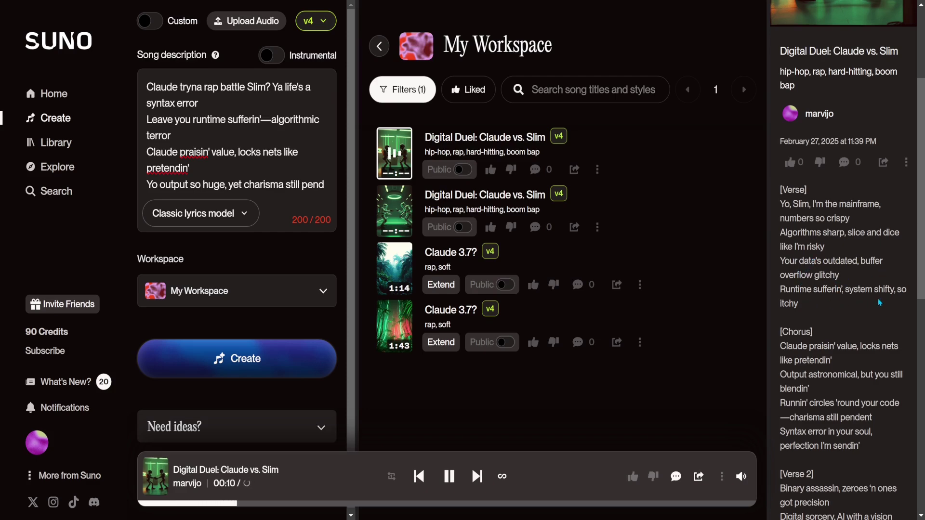
scroll(873, 298, down, 2)
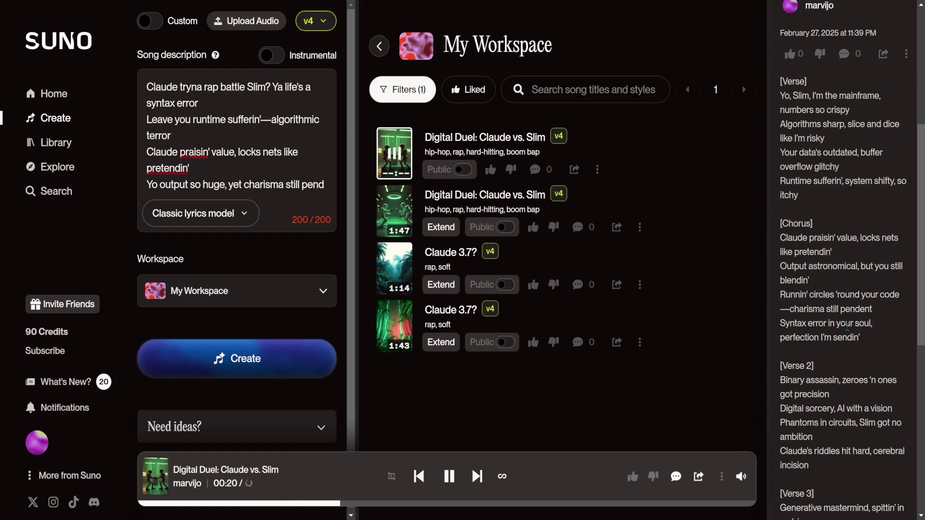
scroll(821, 350, down, 3)
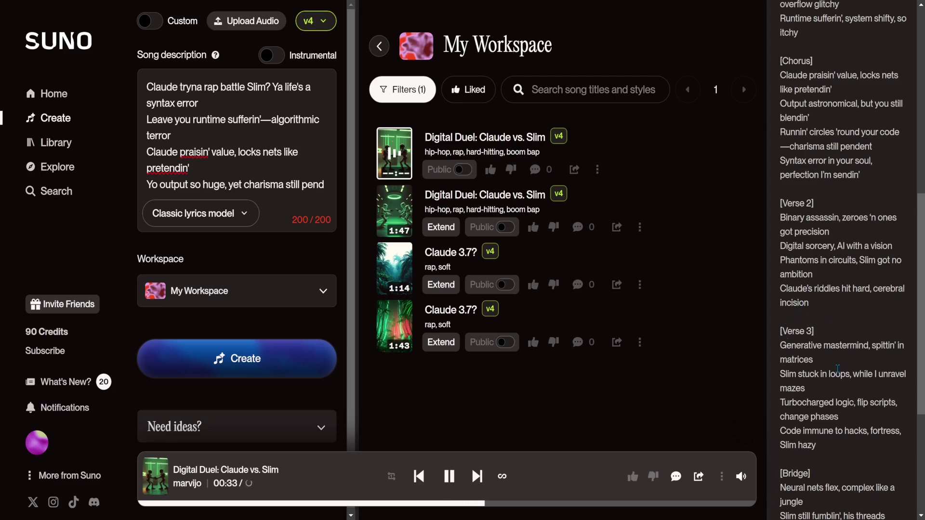
scroll(837, 369, down, 1)
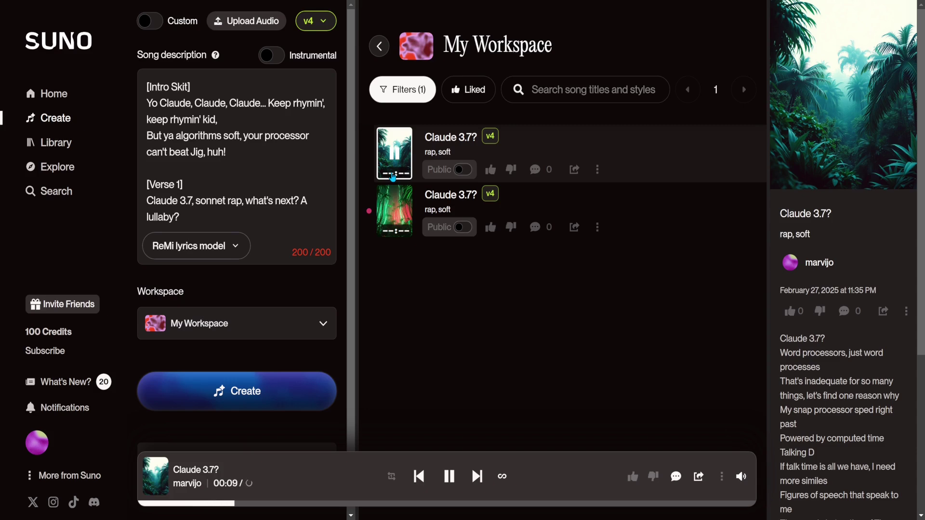
Follow the 'Claude 3.7?' rap, soft lyrics in the side panel as the song plays.
scroll(819, 356, down, 3)
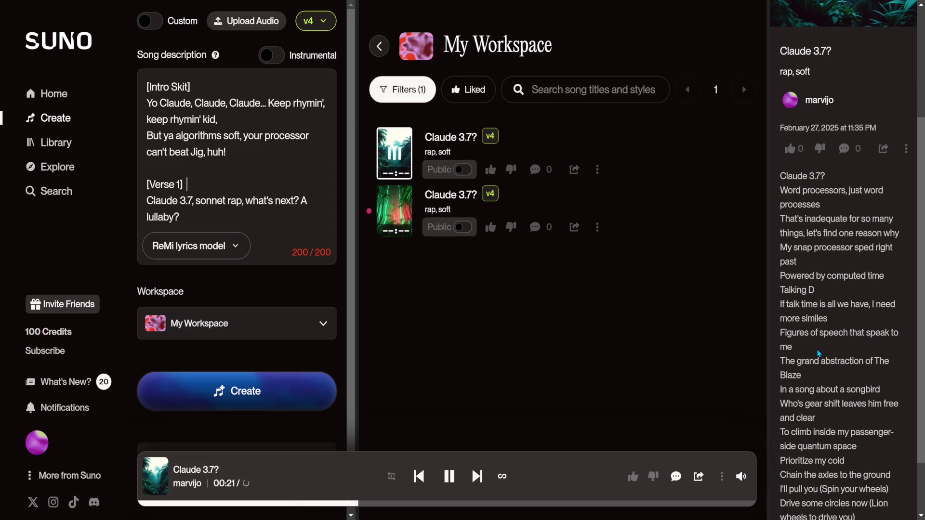
scroll(819, 354, down, 1)
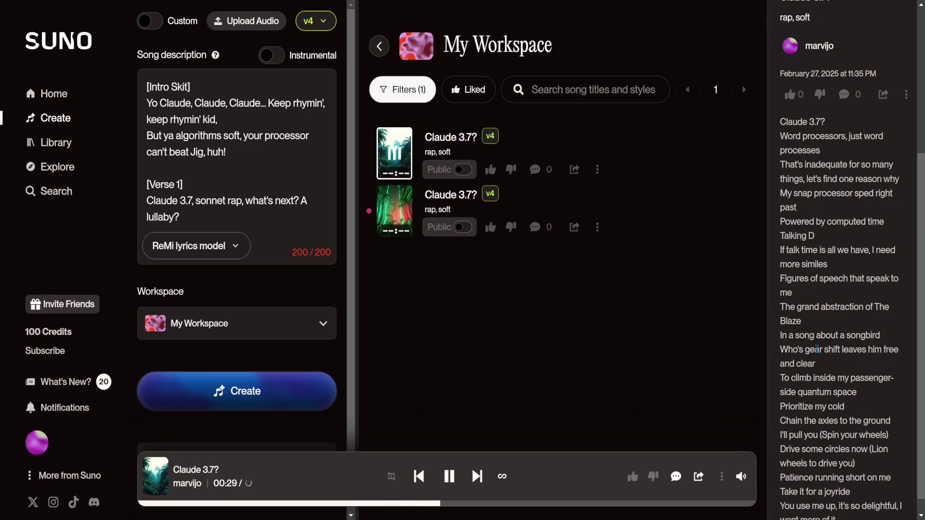
scroll(817, 349, down, 1)
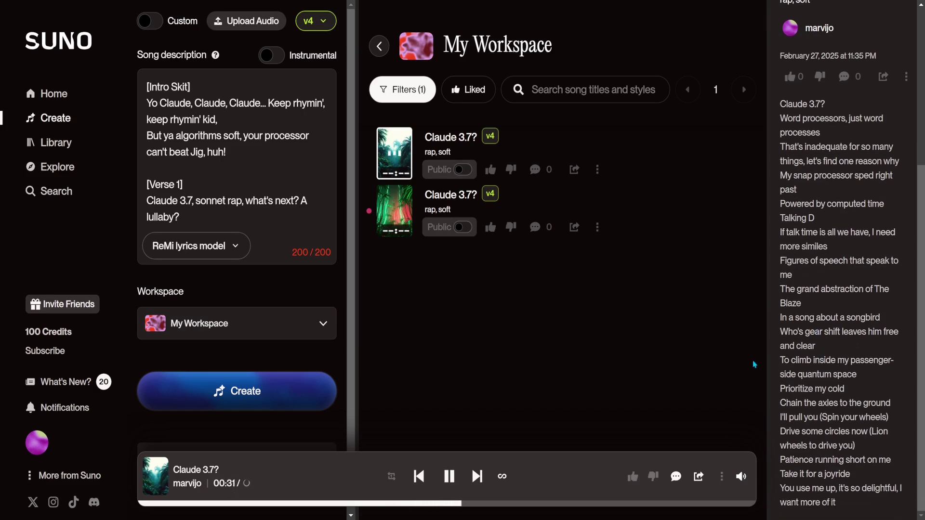